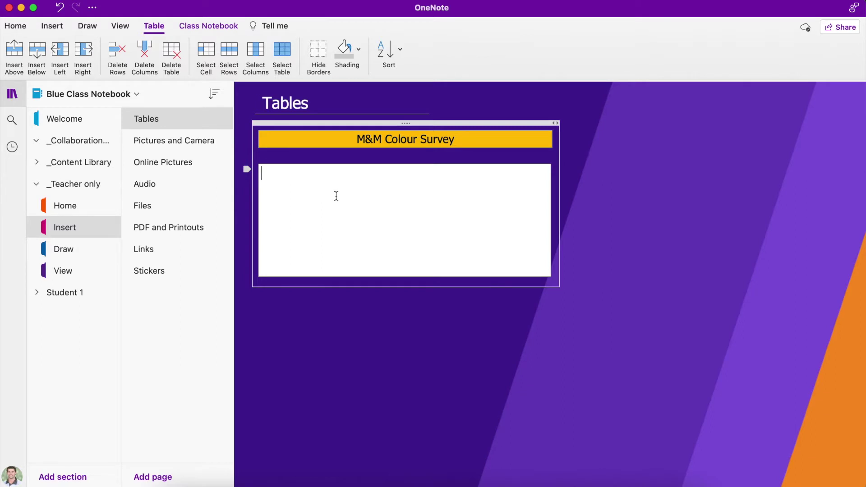
Insert a 2x2 table from the Table grid into the white box under the M&M Colour Survey heading.
left_click(50, 27)
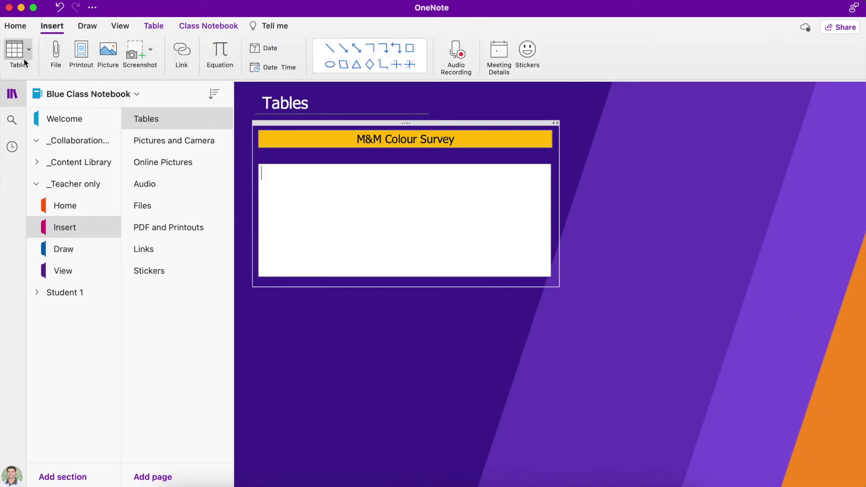
left_click(26, 53)
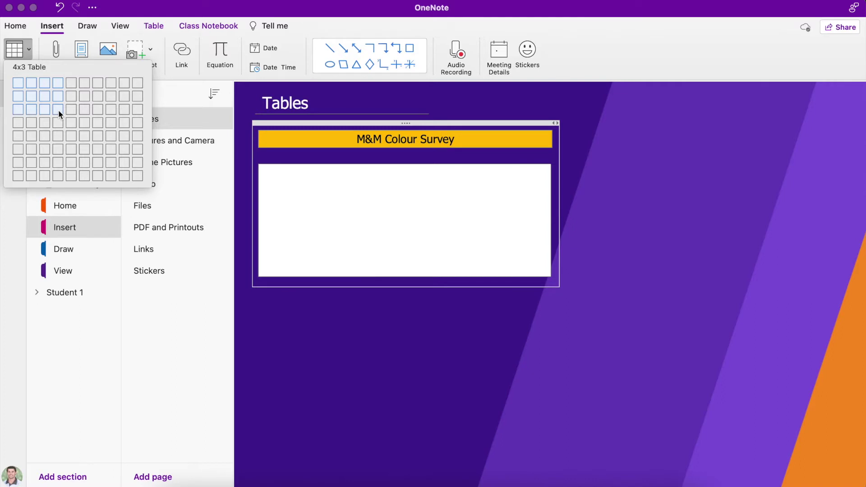
left_click(30, 95)
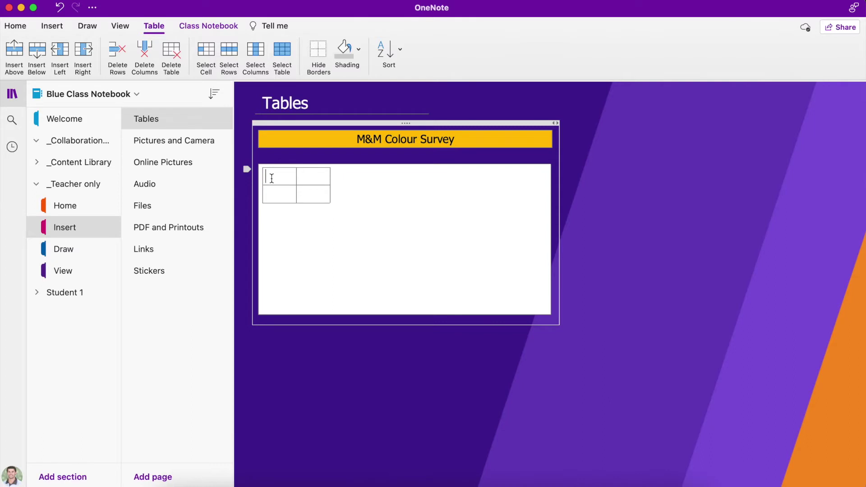
Type the headings Colour and Tally, then Red in the first cell of the second row.
type("Colour")
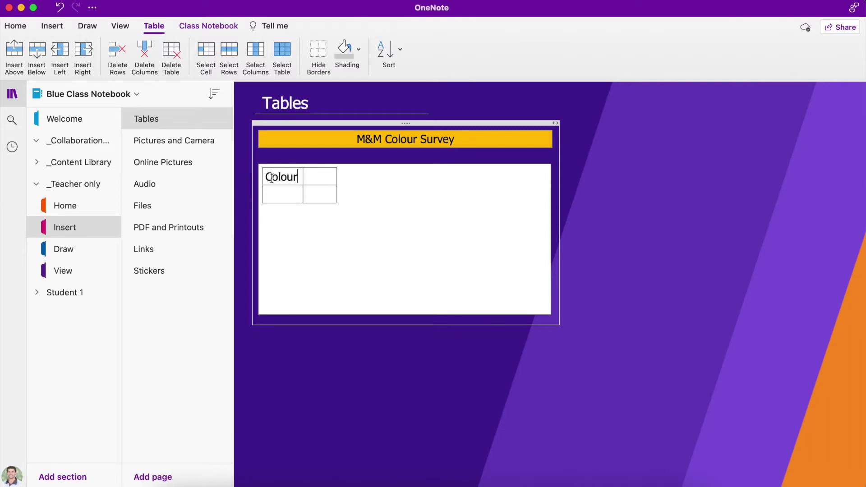
left_click(314, 178)
type("Tally")
type("Red")
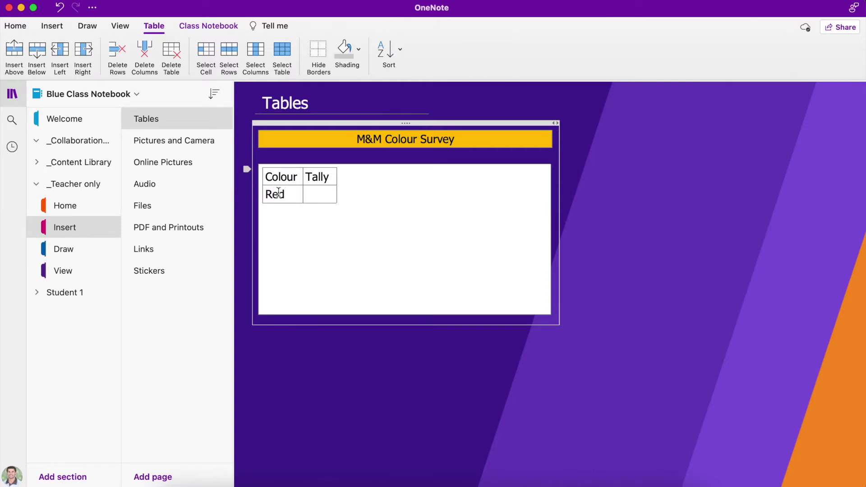
left_click(308, 196)
Add rows for Blue and Brown beneath the Red row in the table.
left_click_drag(315, 196, 291, 194)
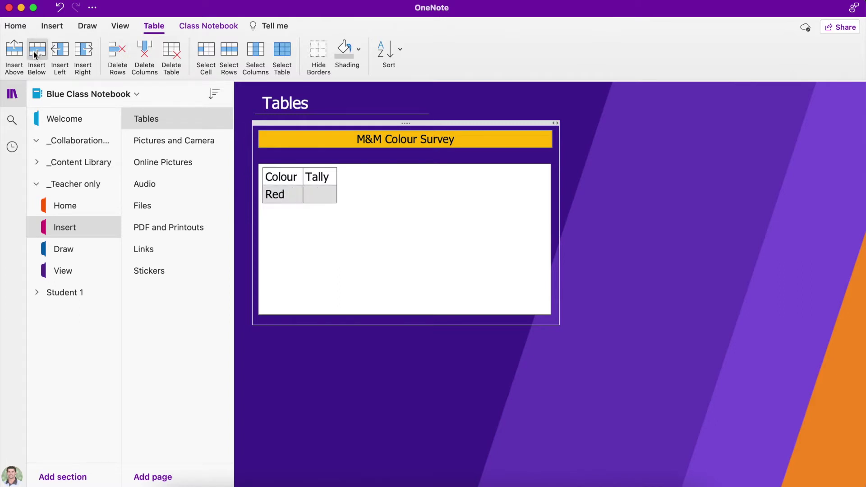
left_click(37, 55)
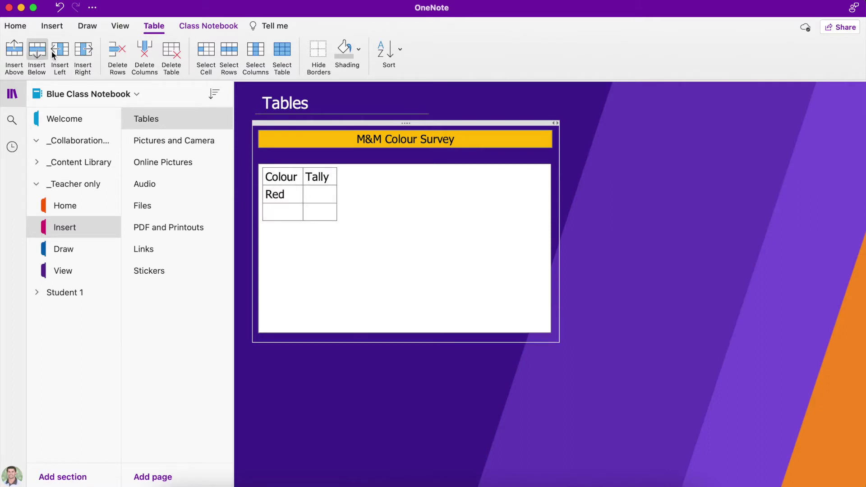
left_click(272, 213)
type("Blue")
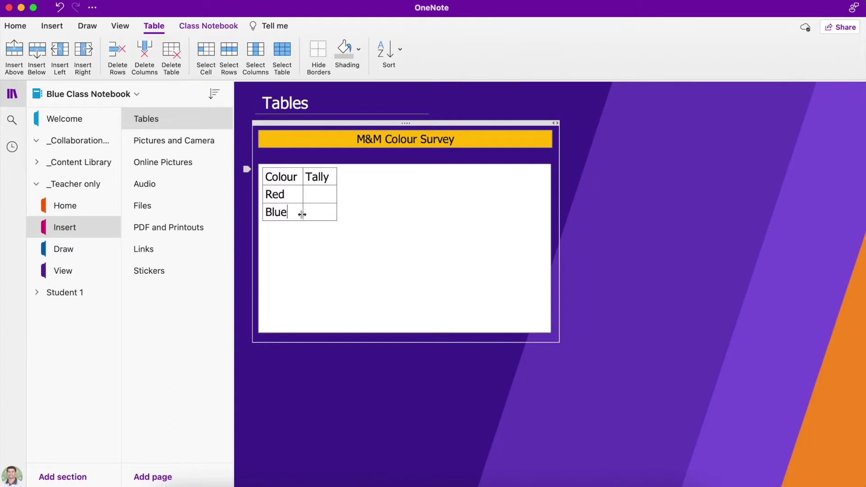
left_click(322, 213)
key("Tab")
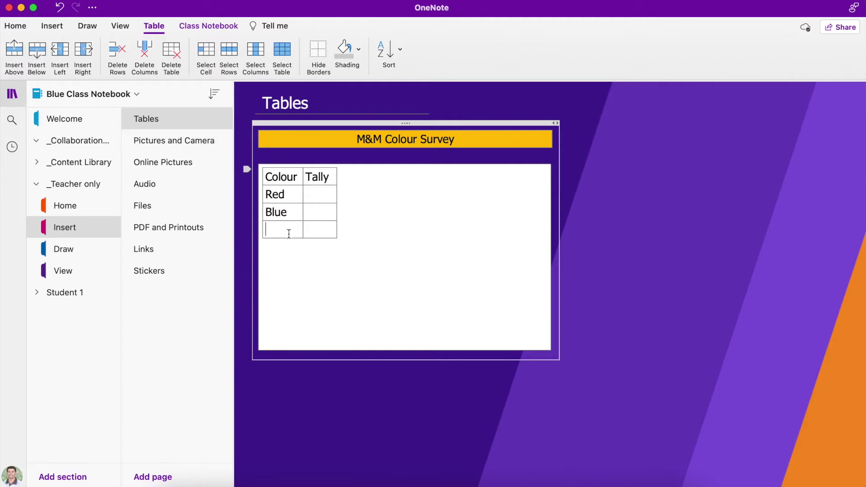
type("Brown")
Enter tallies IIIII for Red, III for Blue and II for Brown.
type("IIII")
type("I")
left_click(314, 214)
type("II")
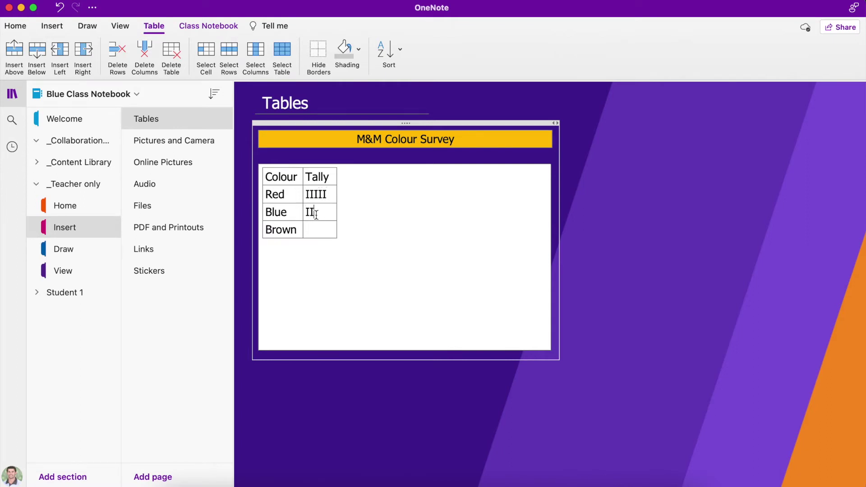
type("I")
left_click(315, 230)
type("II")
left_click(332, 174)
Insert a Total column right of Tally with values 5, 3 and 2.
left_click_drag(333, 174, 331, 226)
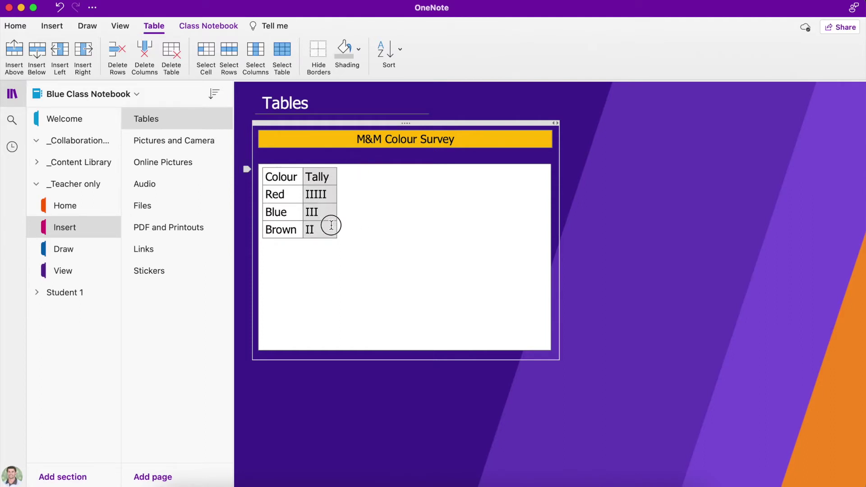
left_click(83, 50)
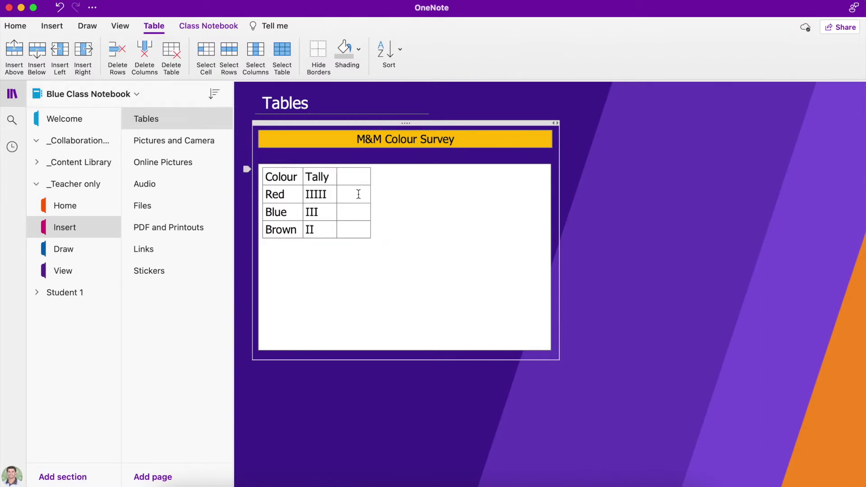
type("Total")
left_click(354, 191)
type("5")
left_click(352, 211)
type("3")
left_click(353, 225)
type("2")
Widen the Colour column and select the Tally and Total number cells.
left_click_drag(303, 198, 430, 200)
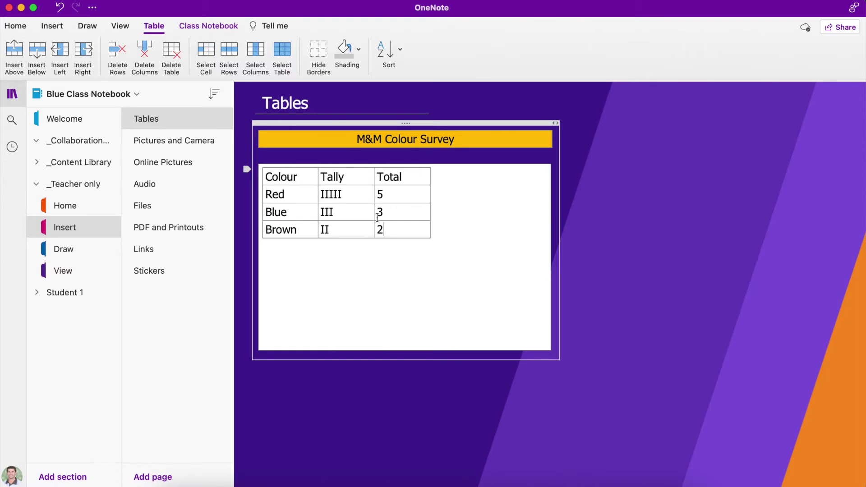
left_click_drag(392, 229, 345, 197)
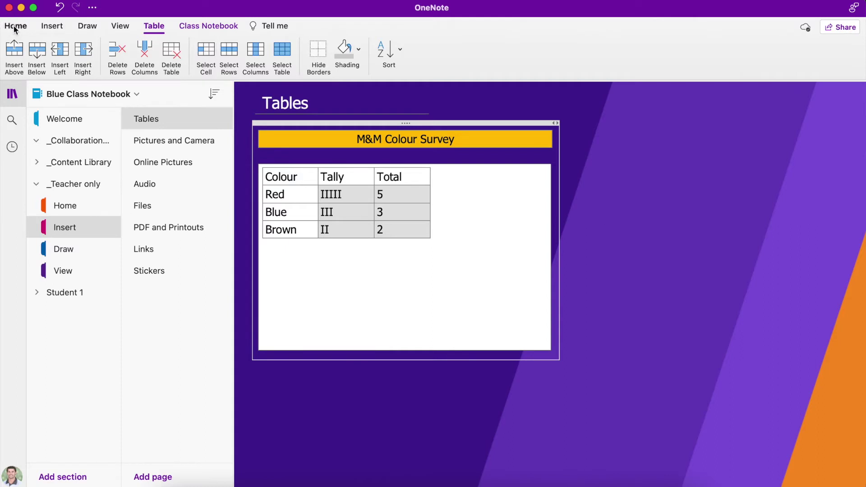
left_click(14, 26)
Centre-align the tallies, totals and the Colour, Tally, Total headings.
left_click(246, 72)
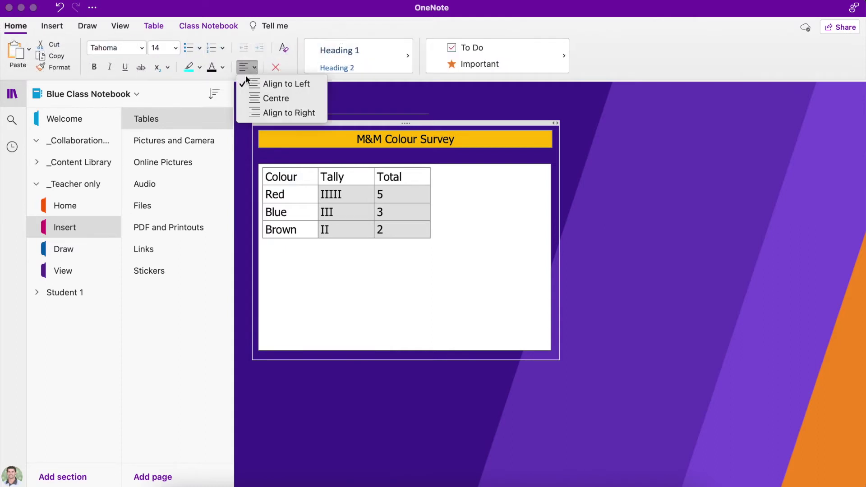
left_click(252, 97)
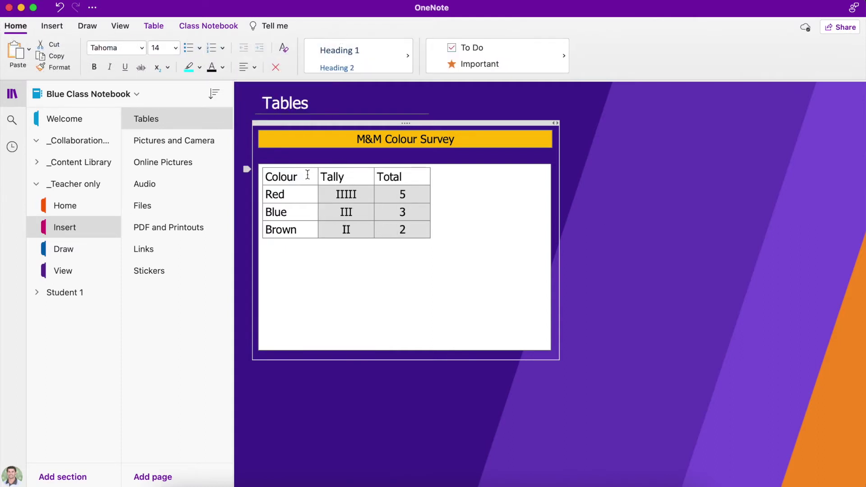
left_click_drag(314, 175, 384, 176)
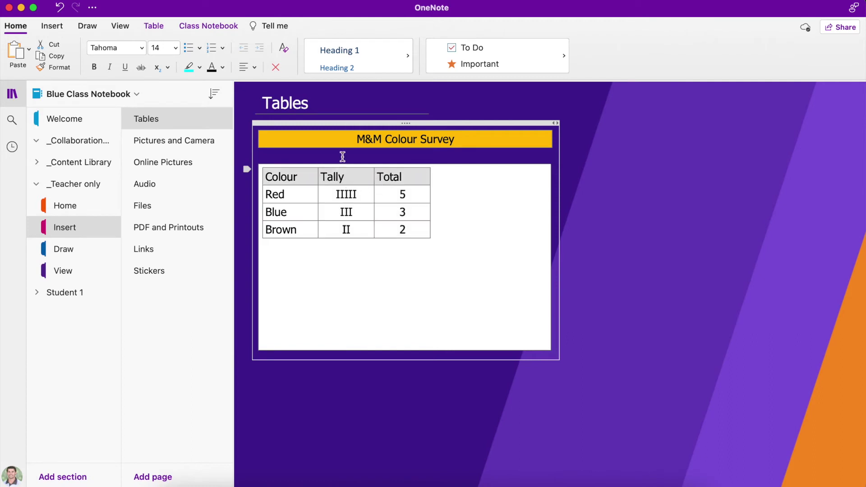
left_click(247, 68)
left_click(259, 96)
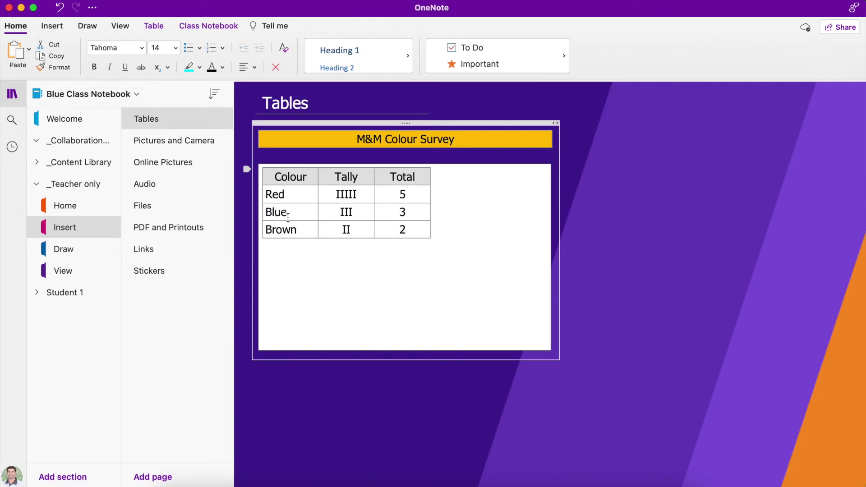
left_click(330, 180)
left_click_drag(304, 177, 382, 176)
Toggle Hide Borders off and on, then shade the Colour, Tally, Total heading row grey.
left_click(158, 28)
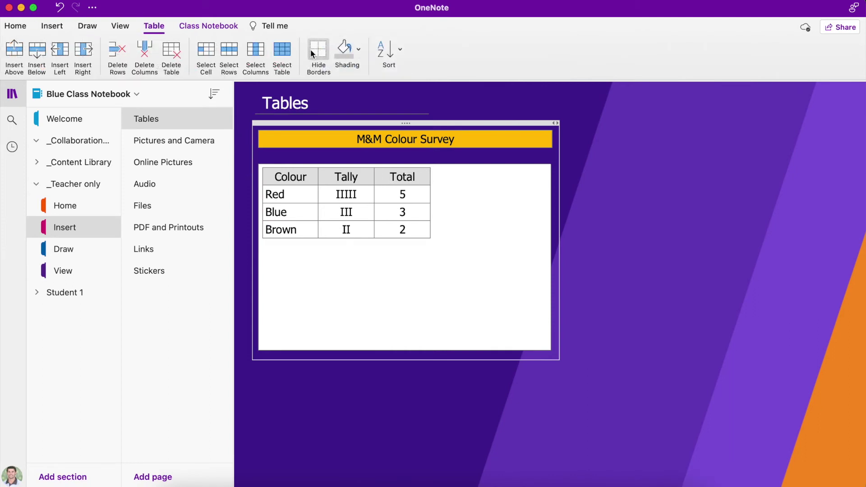
left_click(317, 52)
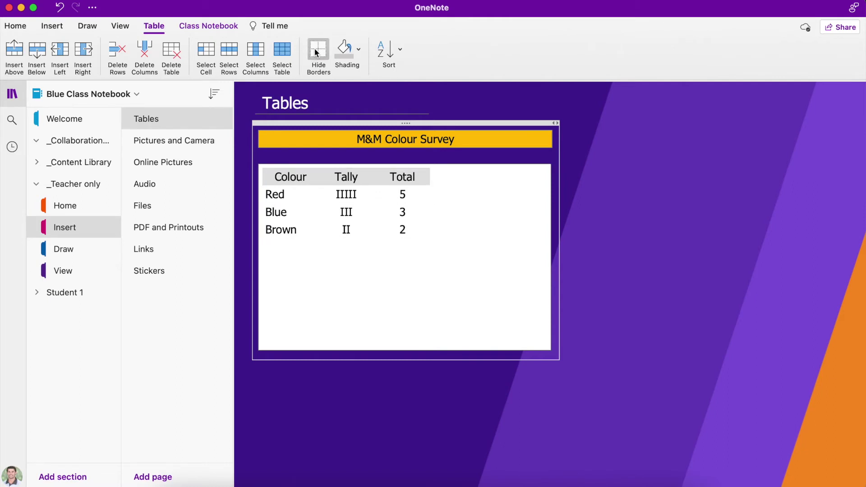
left_click(317, 52)
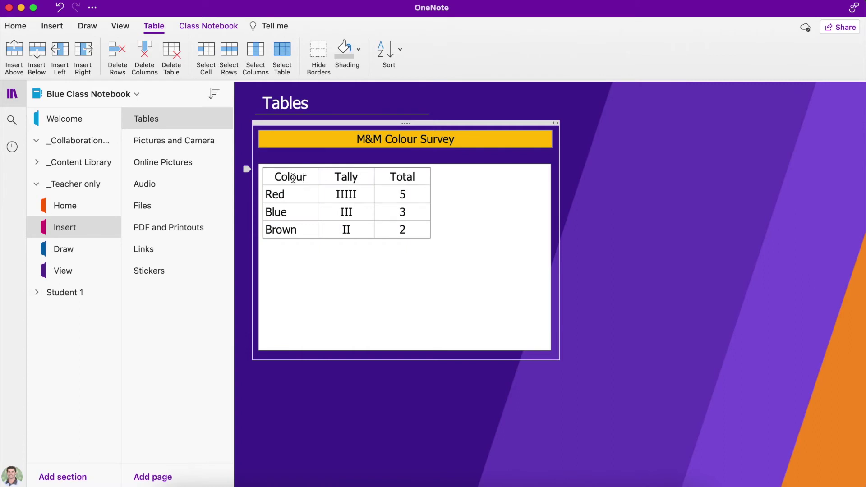
left_click_drag(290, 176, 381, 172)
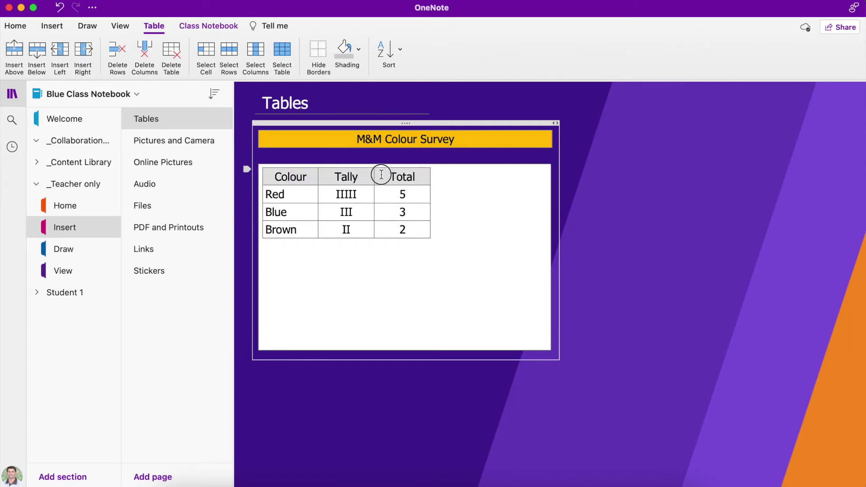
left_click(344, 49)
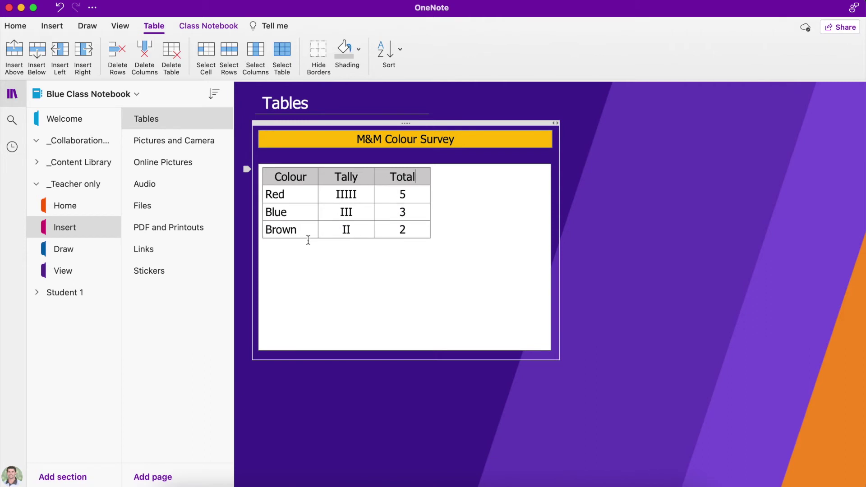
Insert a two-row, one-column table below the survey table and widen it to match.
left_click(266, 248)
left_click(51, 27)
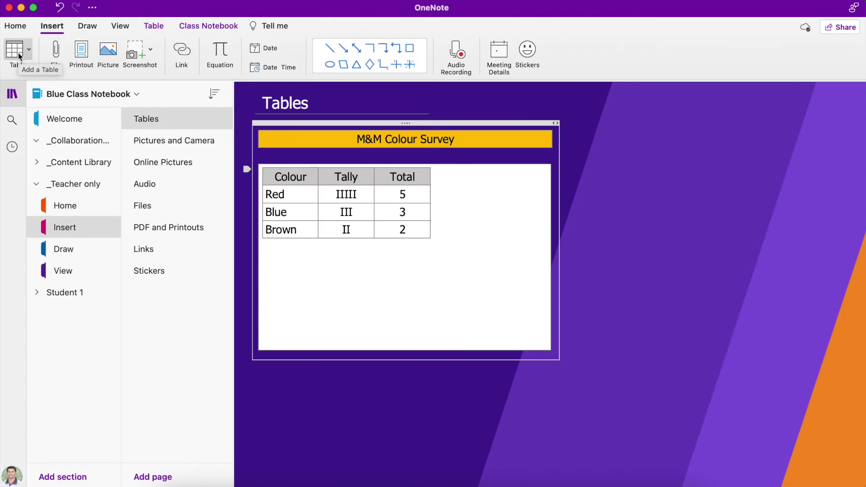
left_click(19, 55)
left_click(18, 97)
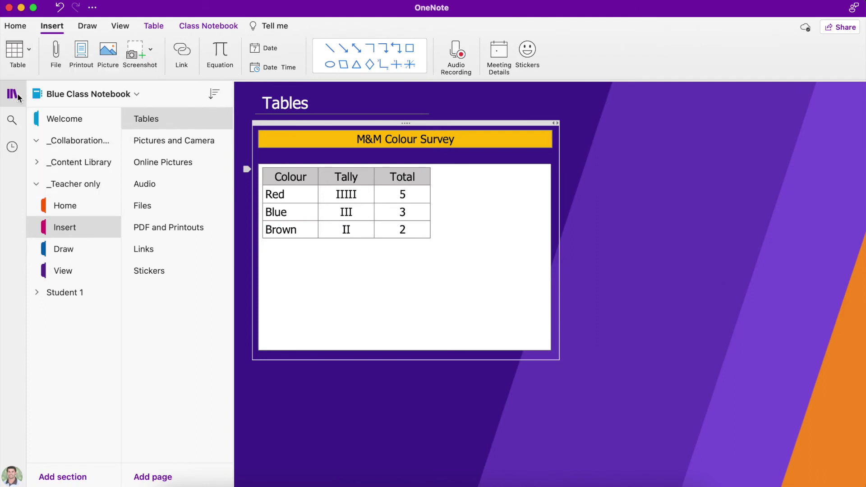
left_click_drag(297, 256, 431, 257)
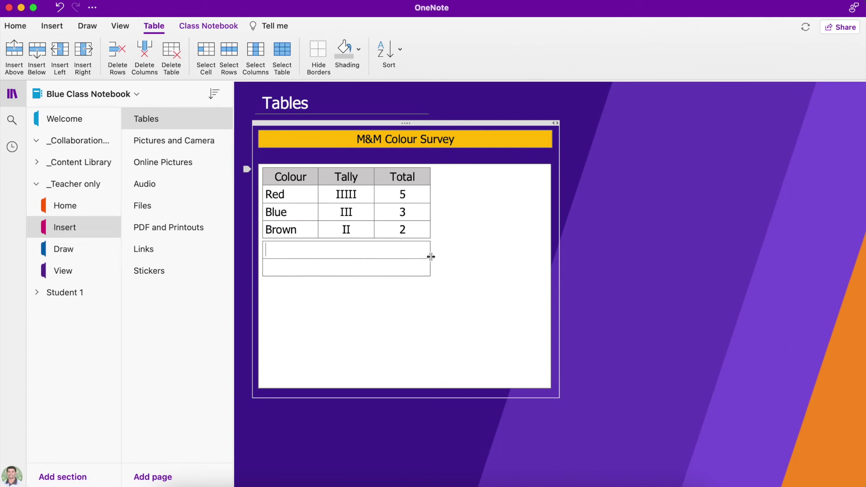
Shade the answer box's top row grey and place the caret below it.
left_click(276, 249)
left_click(345, 51)
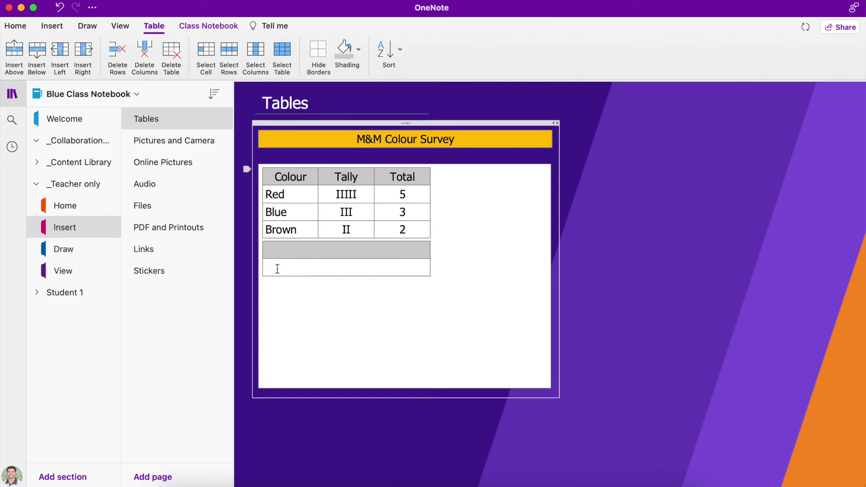
left_click(265, 287)
left_click(52, 26)
Insert a 3x2 table below the answer box and widen its first column.
left_click(17, 50)
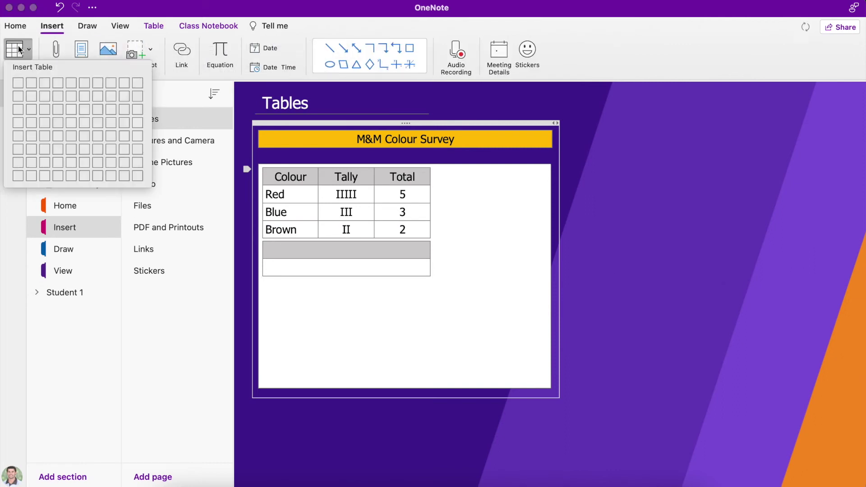
left_click(44, 95)
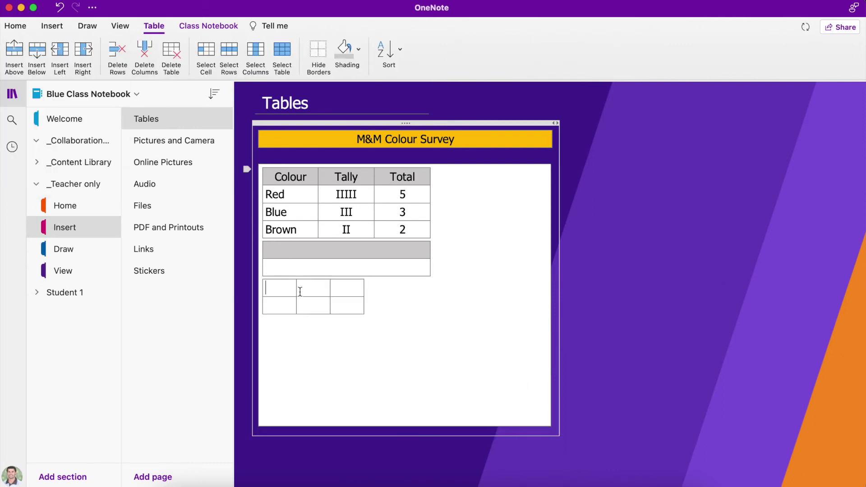
left_click_drag(296, 292, 429, 288)
Type Red, Blue and Brown across the new table's top row and select those headings.
left_click(273, 291)
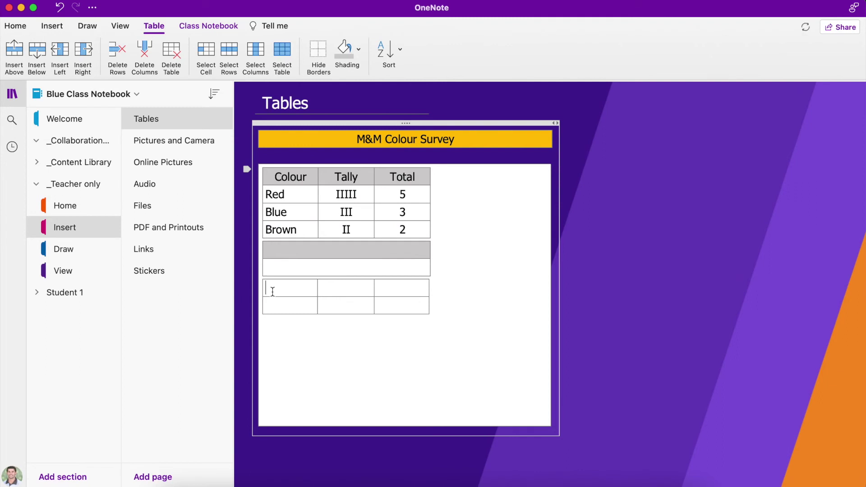
type("Red")
left_click(340, 292)
type("Blue")
left_click(390, 287)
type("Brown")
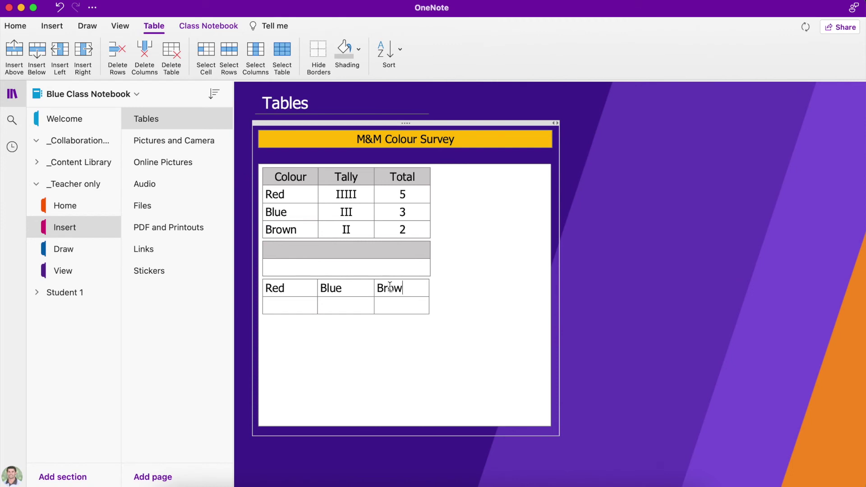
left_click(415, 288)
left_click_drag(415, 288, 294, 286)
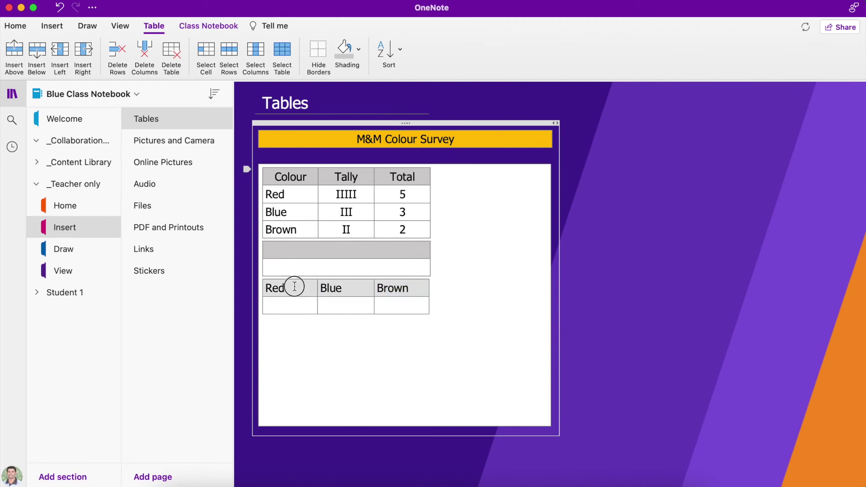
Centre the Red, Blue and Brown heading cells, then select the Red column's two cells.
left_click(16, 26)
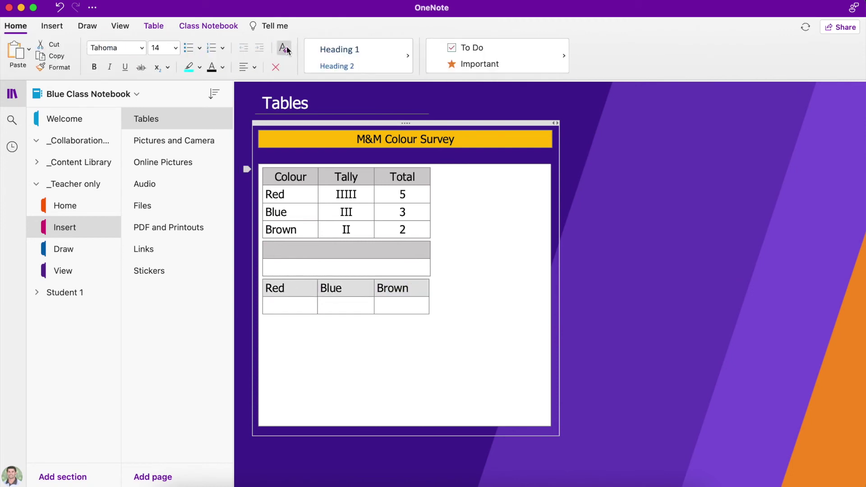
left_click(247, 67)
left_click(266, 98)
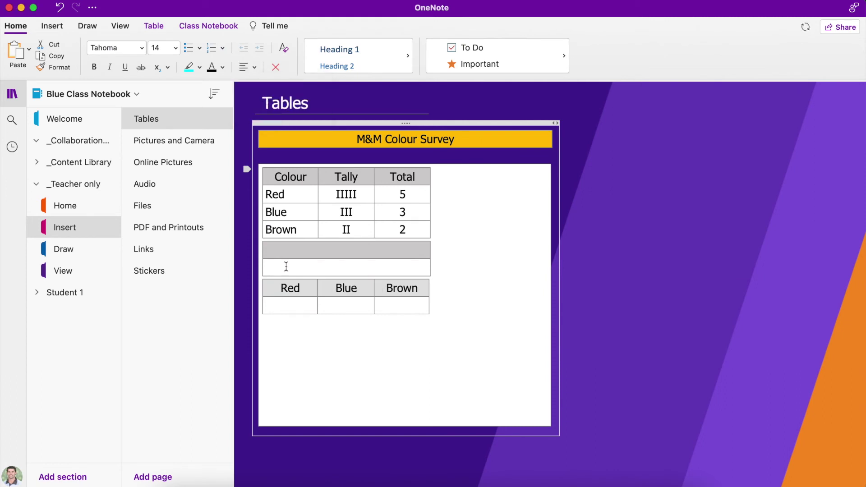
left_click(285, 306)
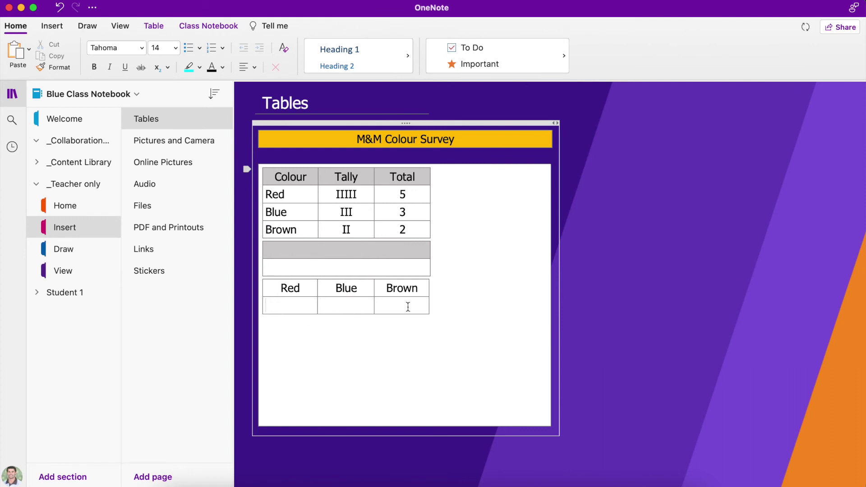
left_click(268, 291)
left_click_drag(268, 290, 273, 300)
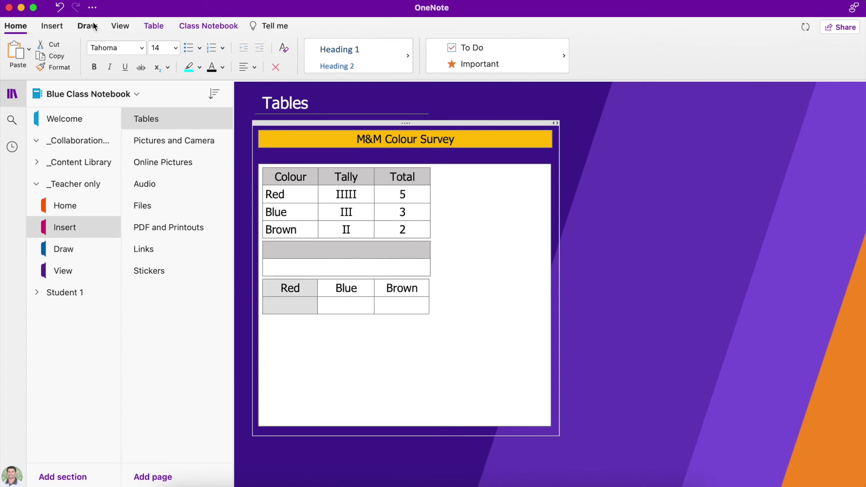
Insert a blank column to the left of Red and drag the Red column wider.
left_click(153, 26)
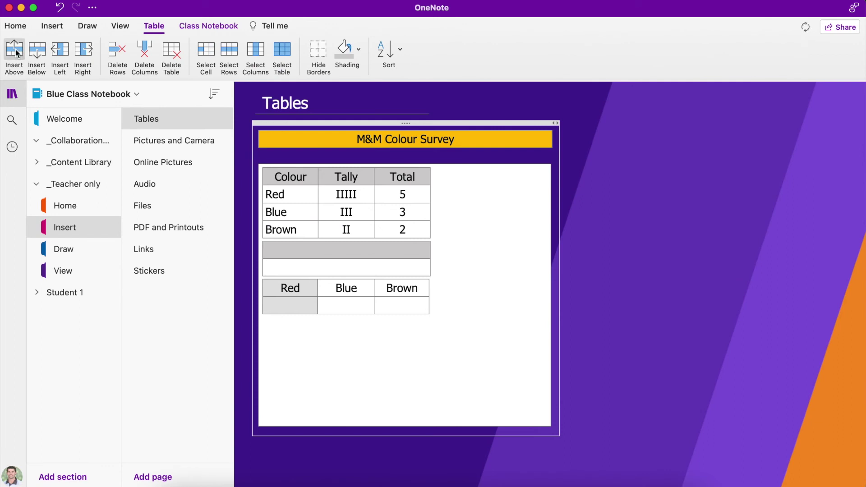
left_click(60, 54)
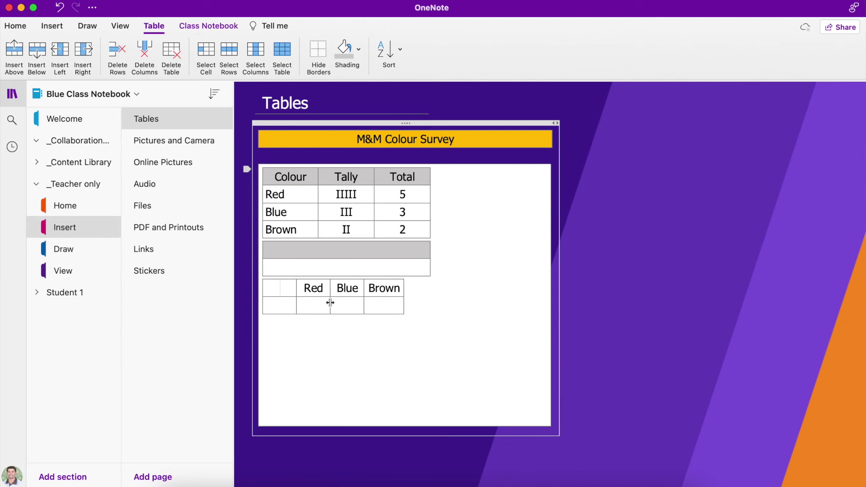
left_click_drag(330, 302, 473, 302)
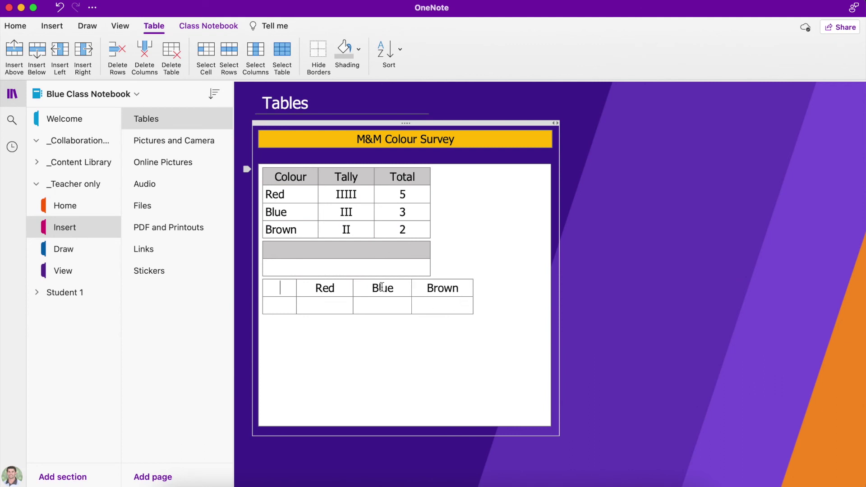
Type Fraction in the second row, then 5/10 1/2, 3/10 and 2/10 1/5 under Red, Blue, Brown.
left_click(321, 303)
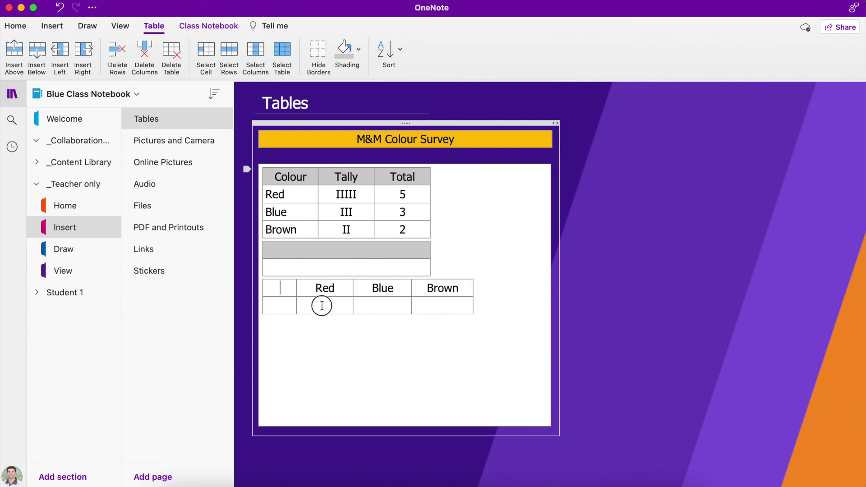
left_click(275, 305)
type("Fractio")
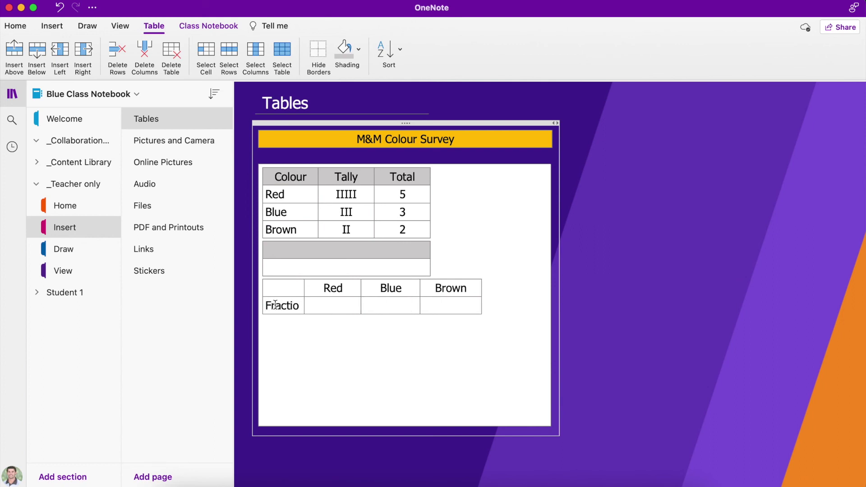
type("n")
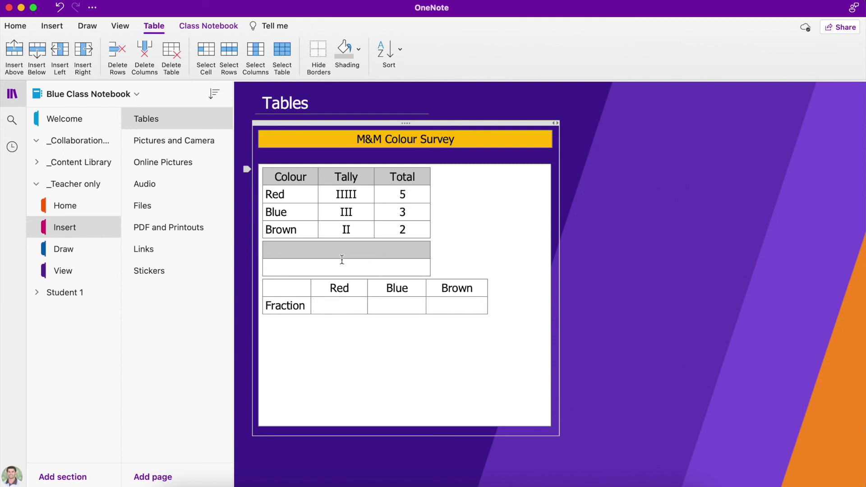
key("Tab")
type("5/10 1/2")
left_click(397, 305)
type("3/10")
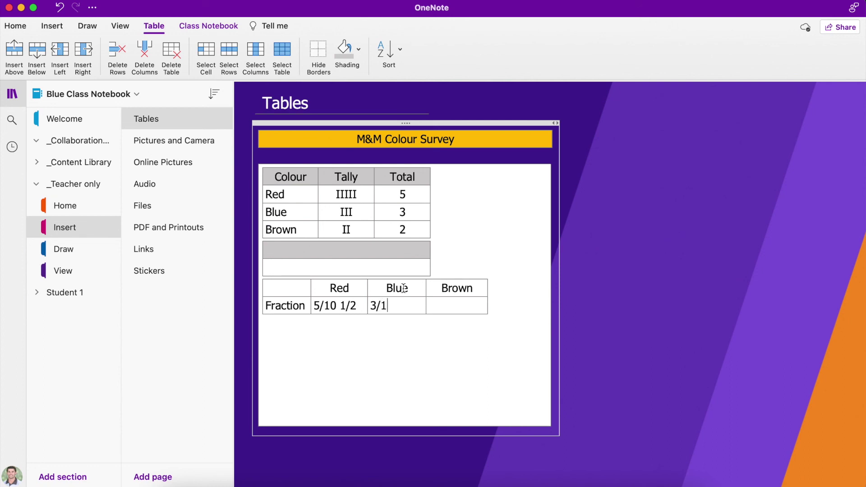
left_click(448, 308)
type("2/10 1/5")
Add two empty rows below the Fraction row and label the first one Decimals.
left_click_drag(303, 309, 447, 310)
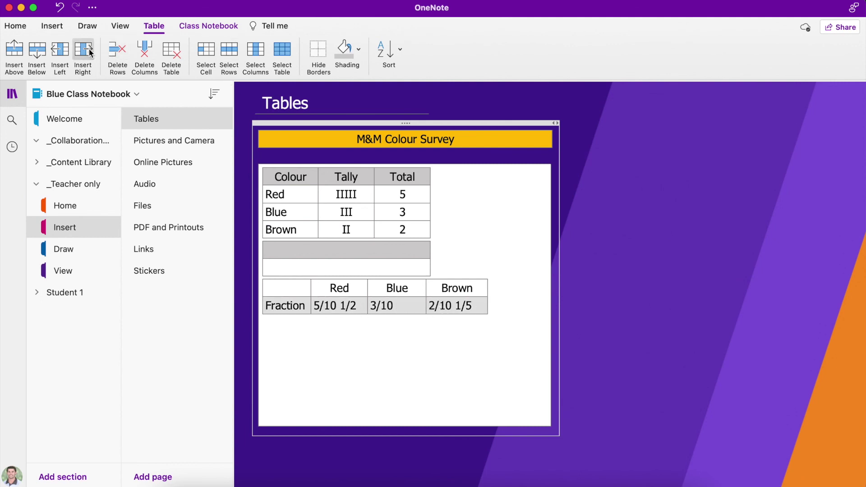
left_click(35, 60)
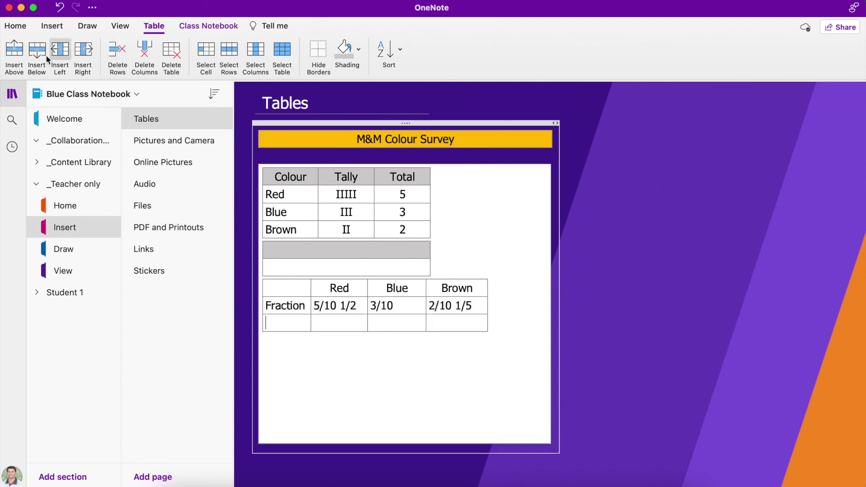
left_click(36, 56)
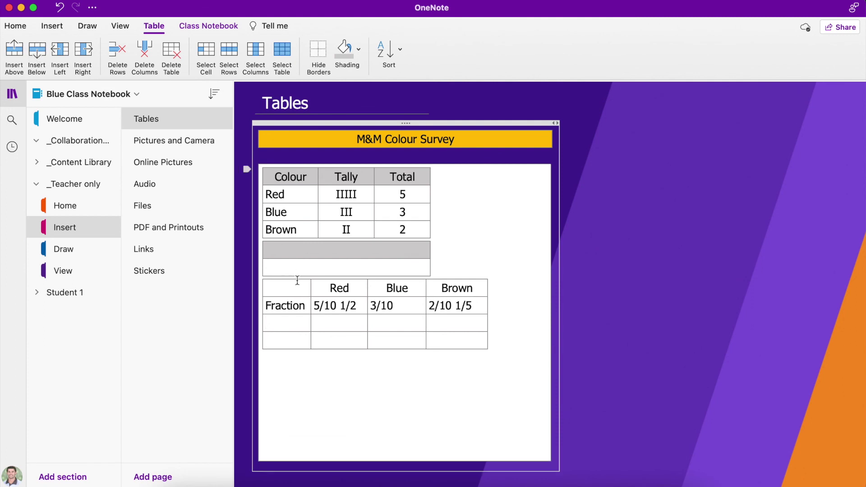
left_click(281, 324)
type("Decimals")
Label the last row Percentage, correcting the 'Percdntage' typo.
left_click(274, 339)
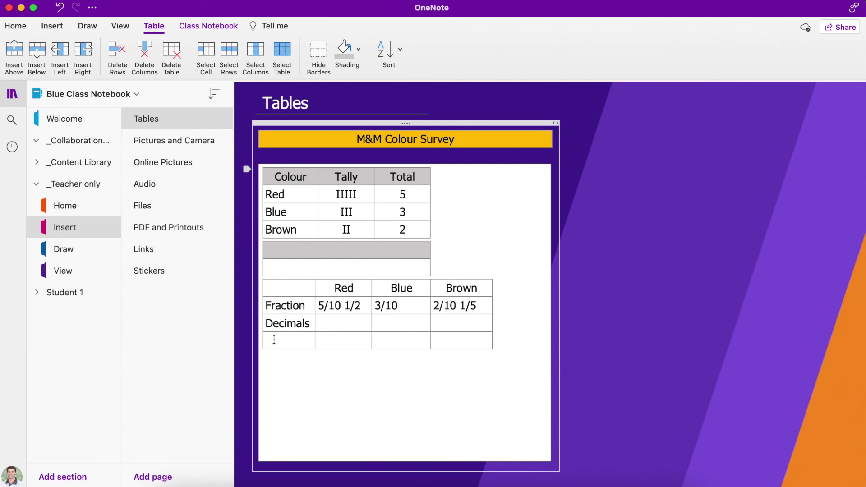
type("Percdntage")
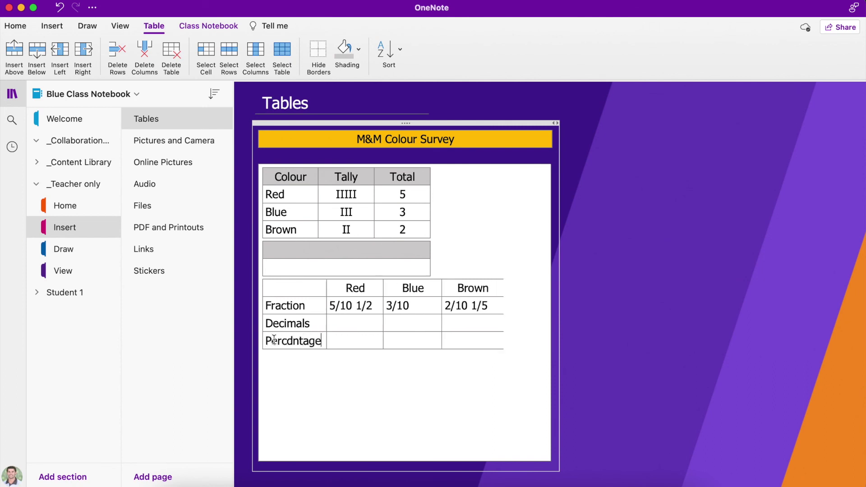
left_click(293, 342)
key("BackSpace")
type("e")
key("BackSpace")
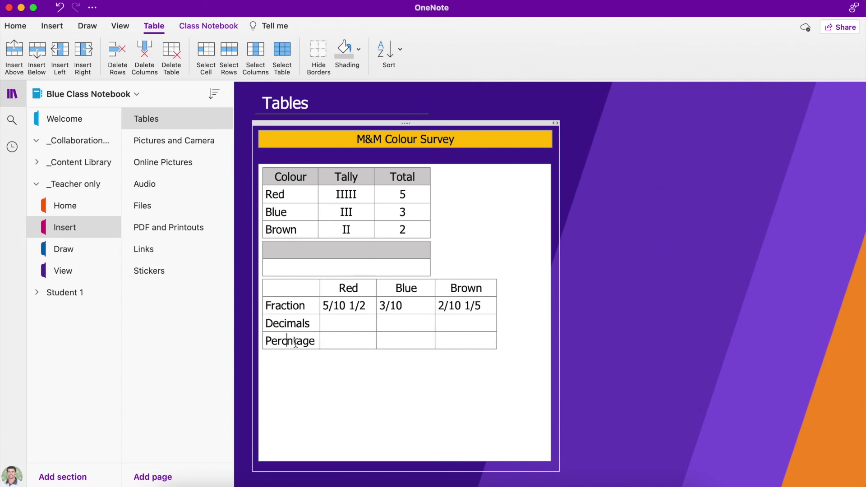
type("e")
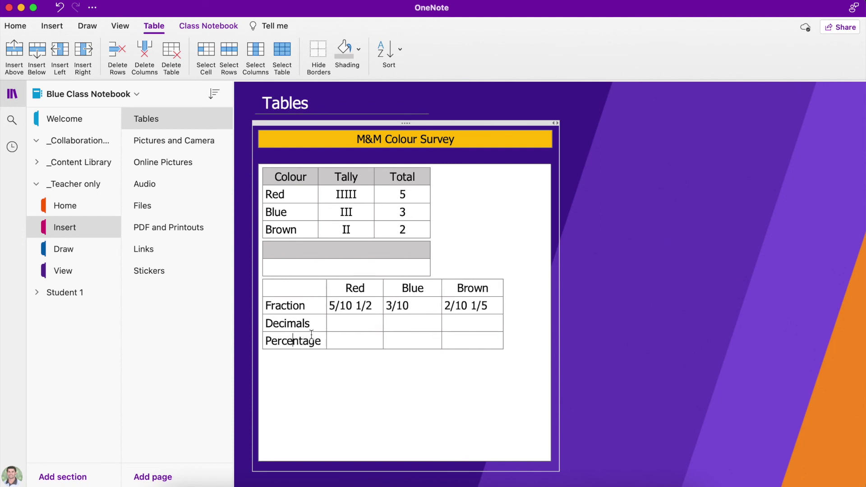